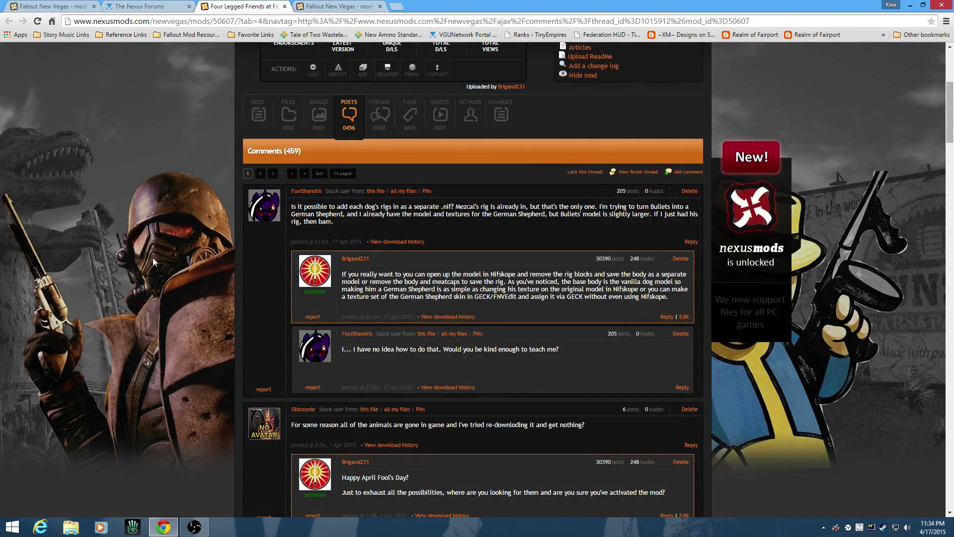
Browse to Data\meshes\creatures\dog in File Explorer and open 4lfbullets.nif in NifSkope.
scroll(133, 257, "up", 5)
scroll(170, 207, "down", 6)
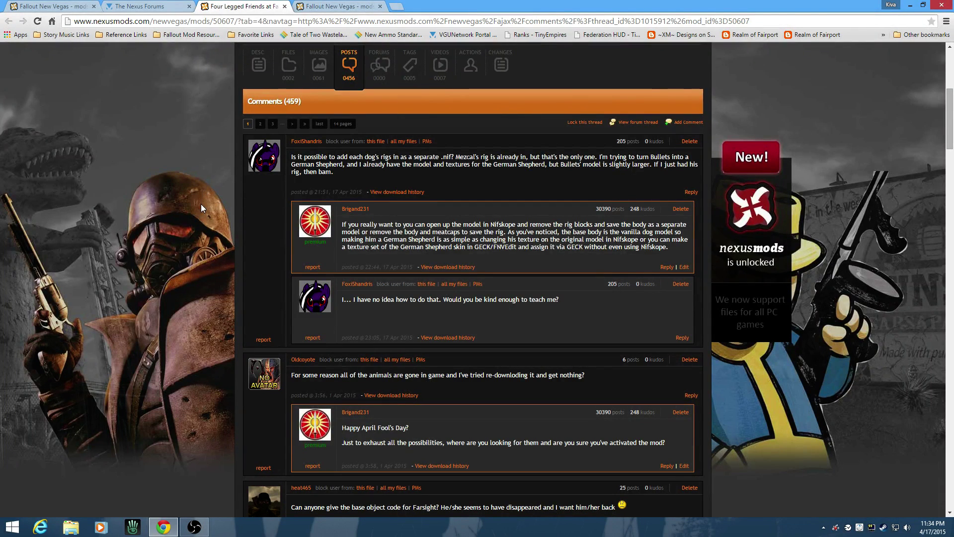
scroll(201, 206, "up", 1)
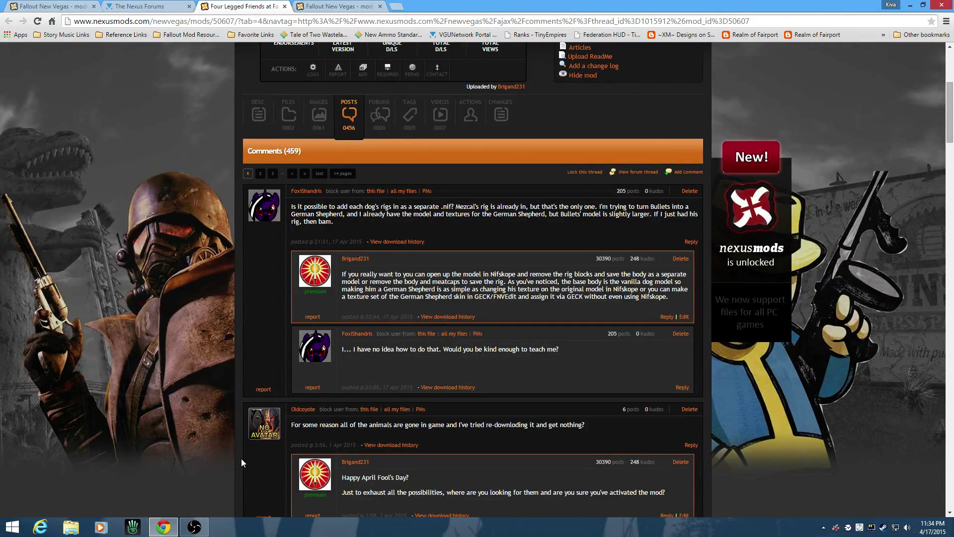
left_click(168, 525)
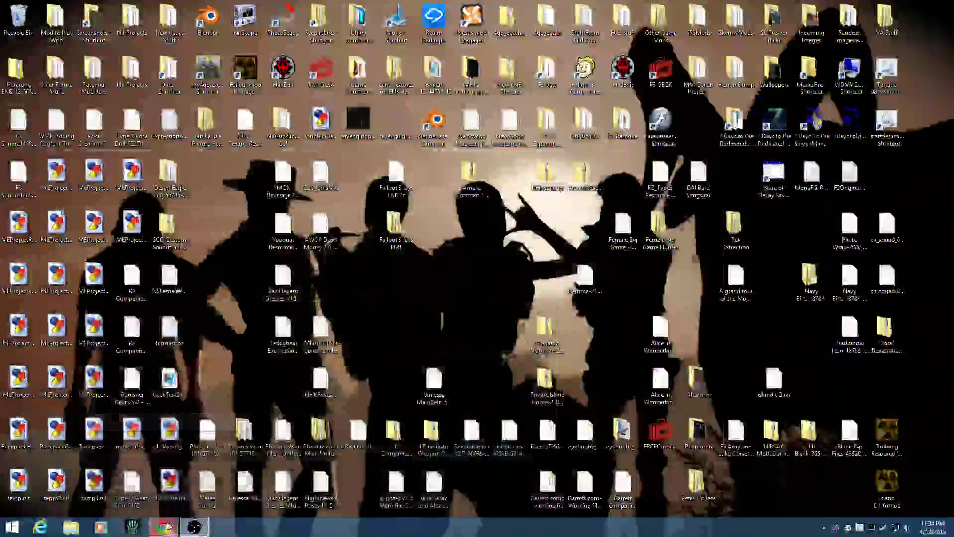
double_click(170, 74)
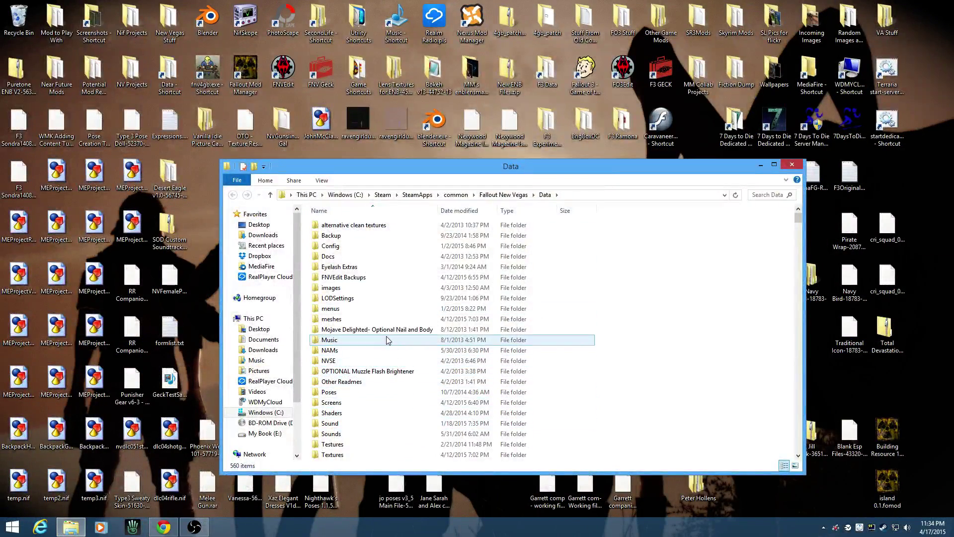
double_click(381, 321)
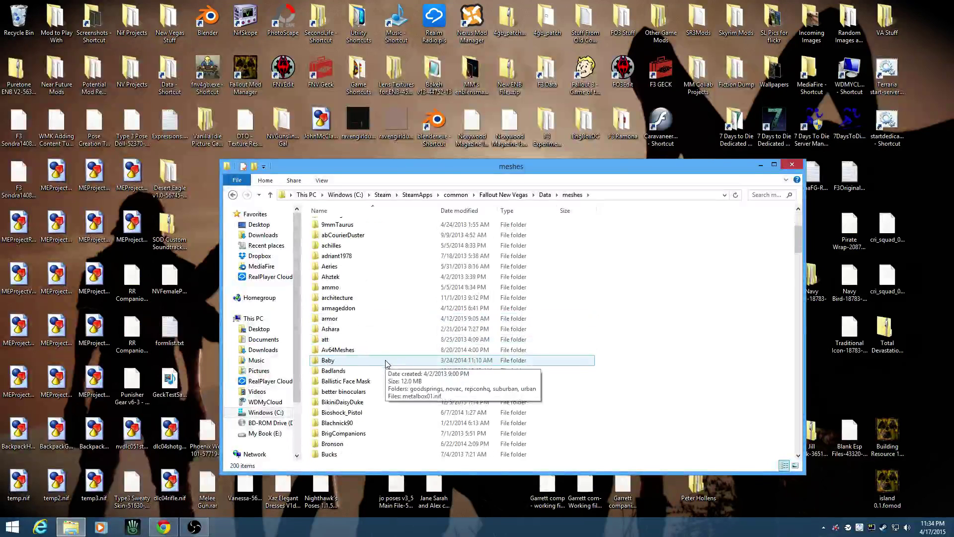
scroll(380, 403, "down", 3)
scroll(378, 398, "down", 4)
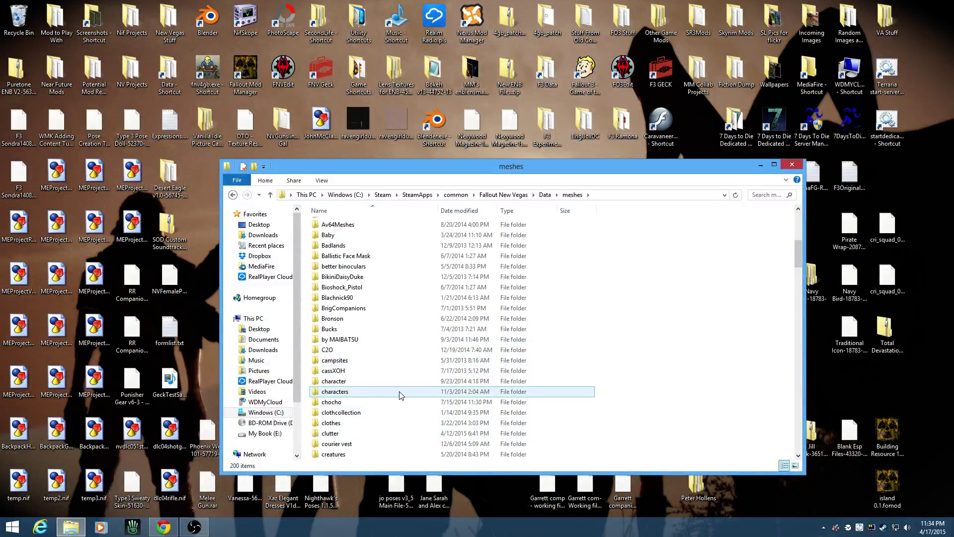
scroll(411, 428, "down", 1)
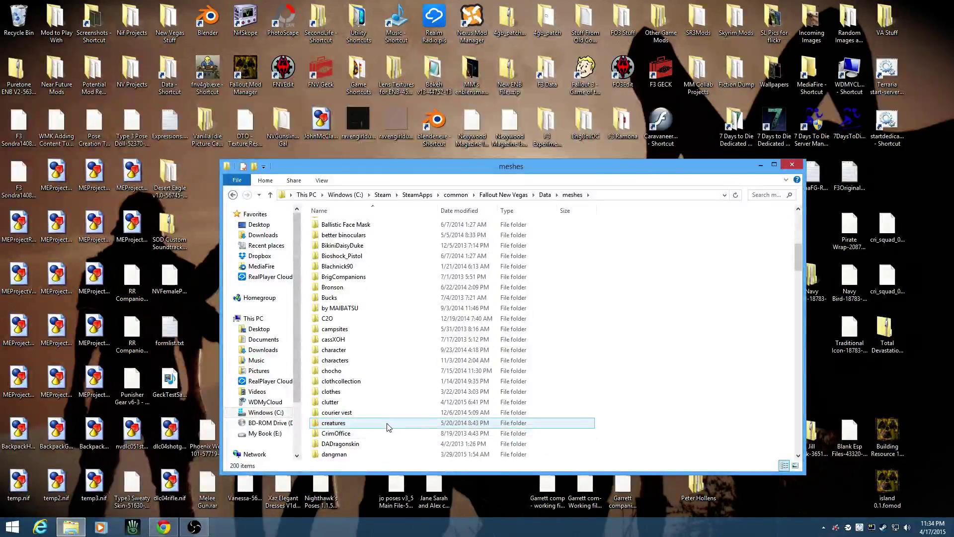
double_click(388, 427)
double_click(368, 263)
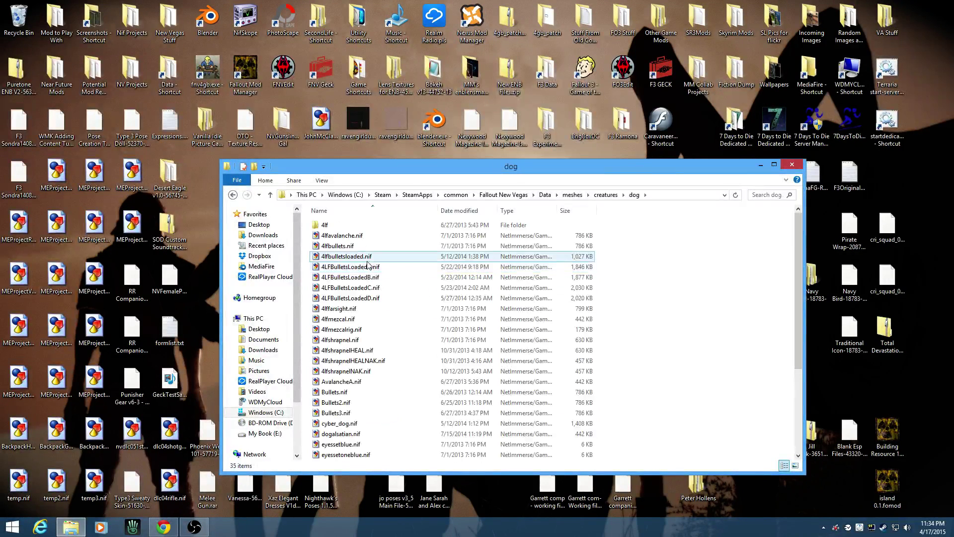
double_click(370, 246)
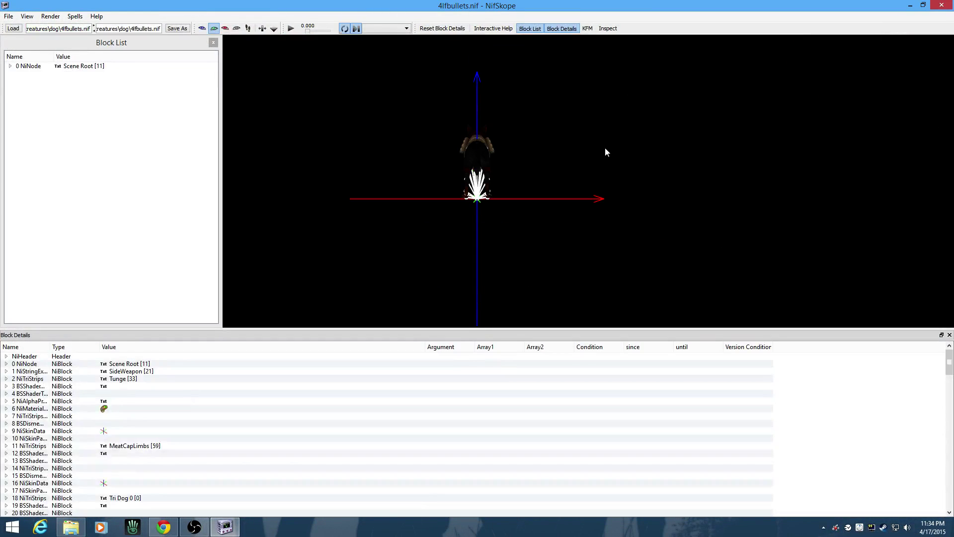
Select the dog's body mesh and expand Tri Dog 0 and block 19 in the Block List.
left_click_drag(604, 148, 688, 201)
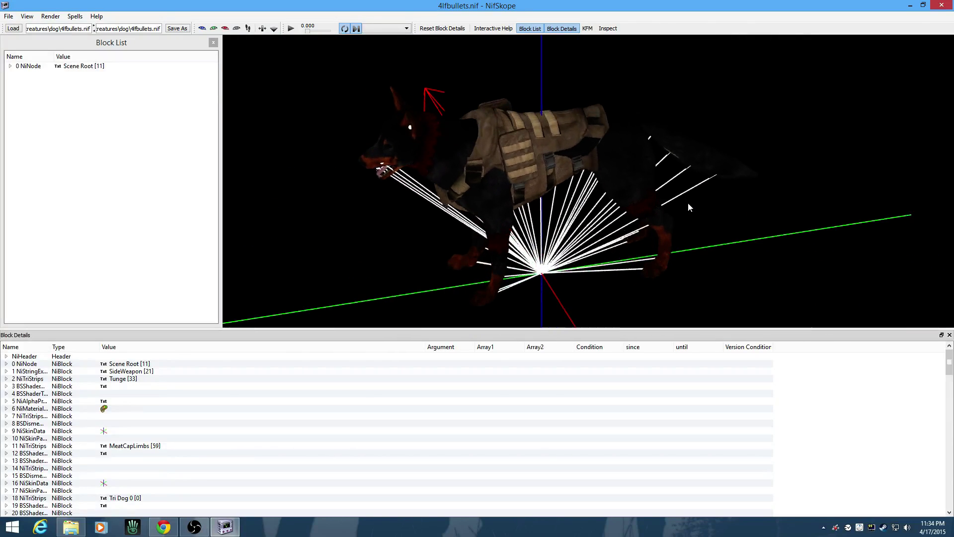
left_click(627, 159)
mouse_move(782, 216)
left_mouse_down()
mouse_move(808, 261)
mouse_move(839, 228)
mouse_move(830, 200)
mouse_move(795, 203)
left_mouse_up()
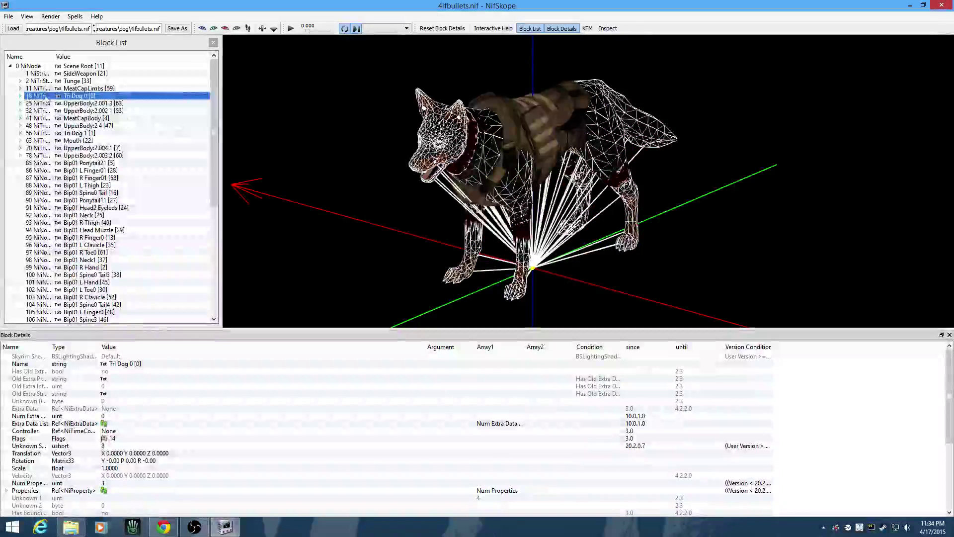
left_click(20, 95)
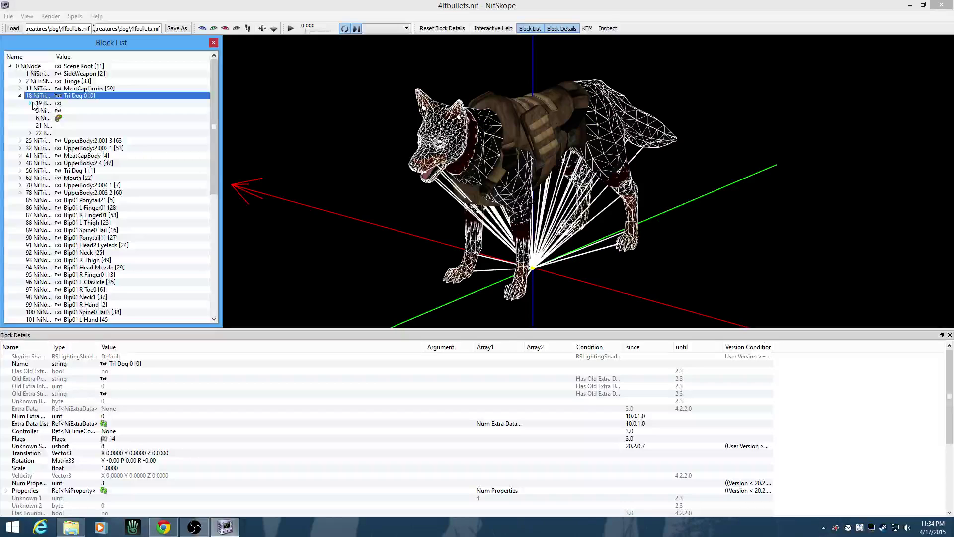
left_click(31, 104)
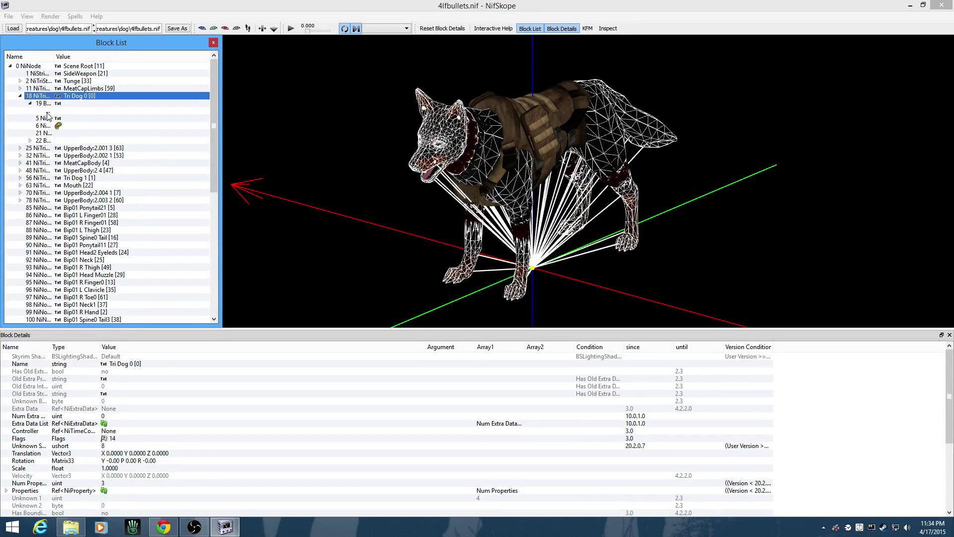
Set the BSShaderTextureSet's first texture to 4lfavalanche.dds and inspect the black-and-white dog.
left_click(47, 111)
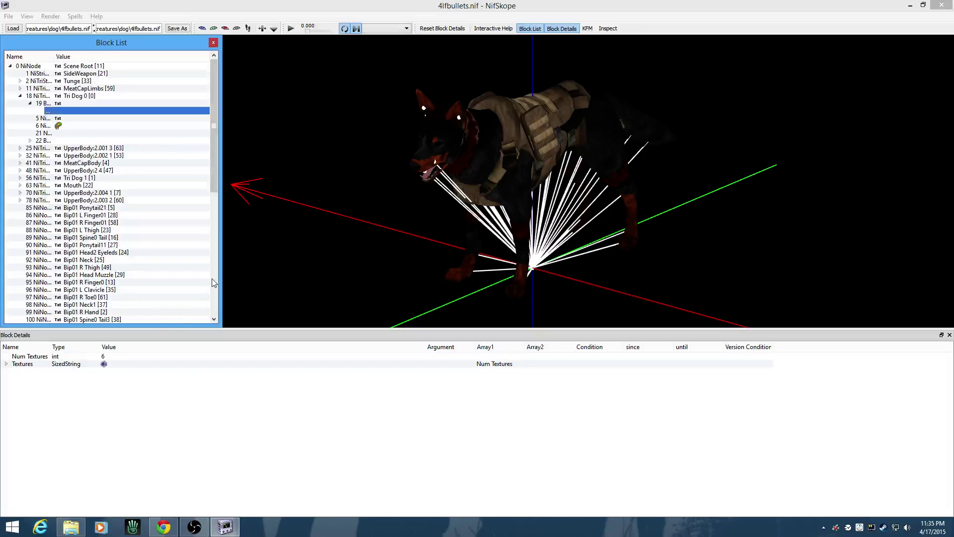
left_click(7, 364)
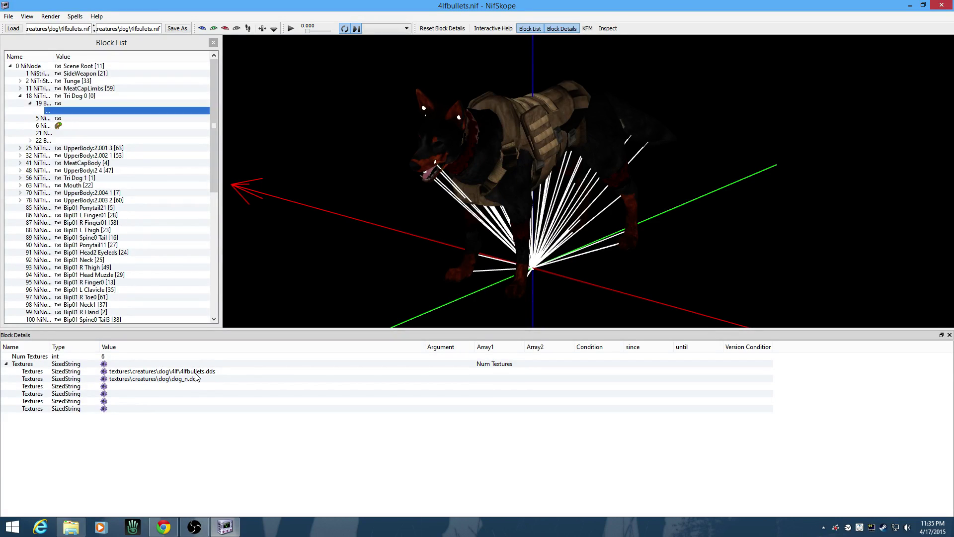
left_click(103, 372)
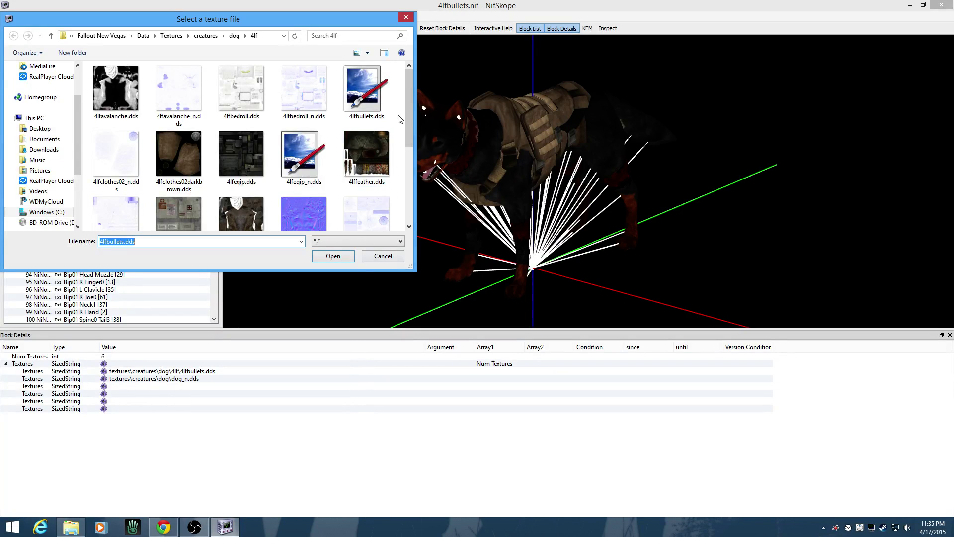
left_click_drag(409, 100, 424, 72)
double_click(119, 85)
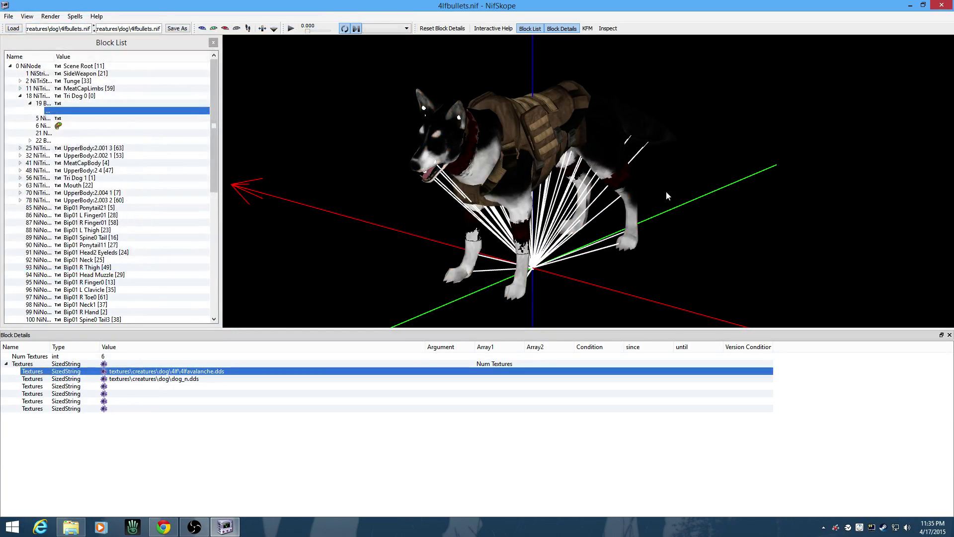
left_click_drag(665, 191, 682, 215)
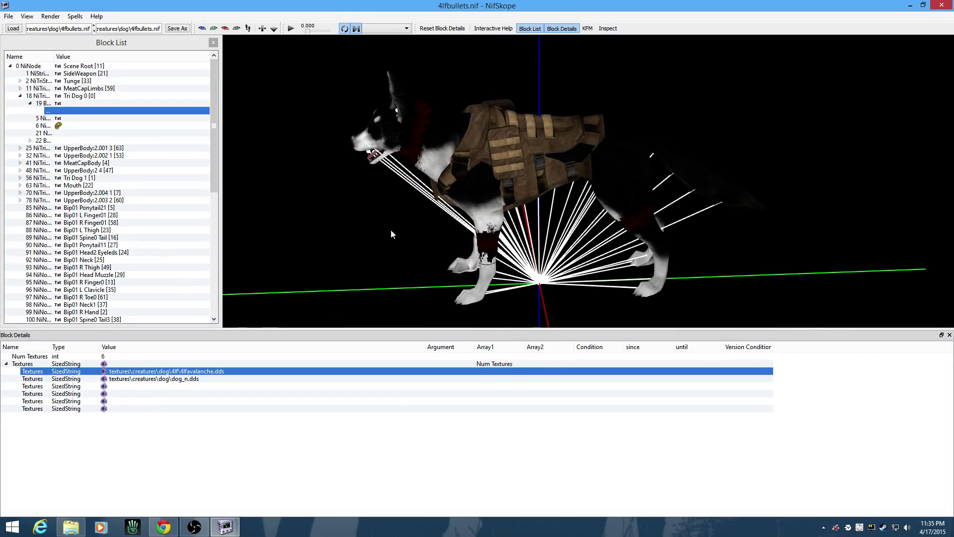
left_click_drag(391, 230, 425, 218)
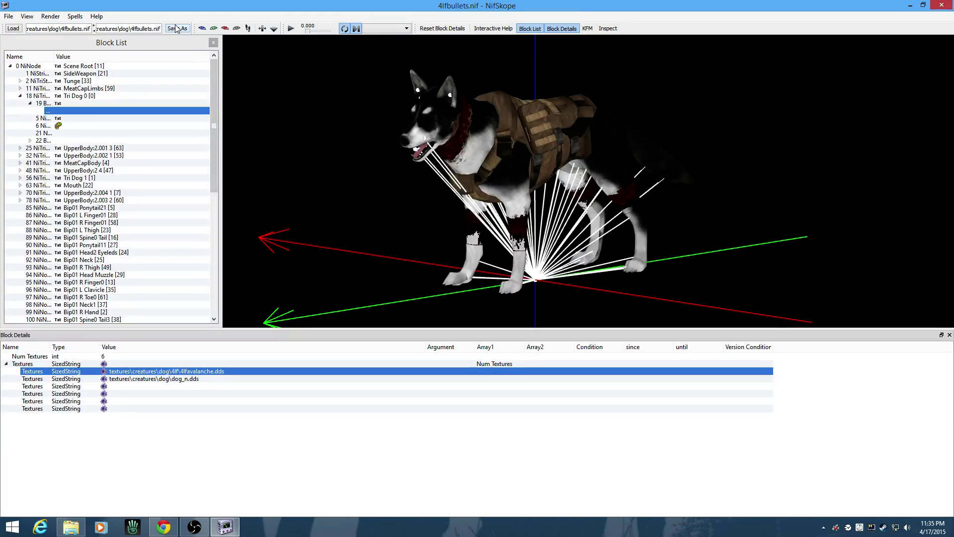
left_click_drag(333, 174, 397, 163)
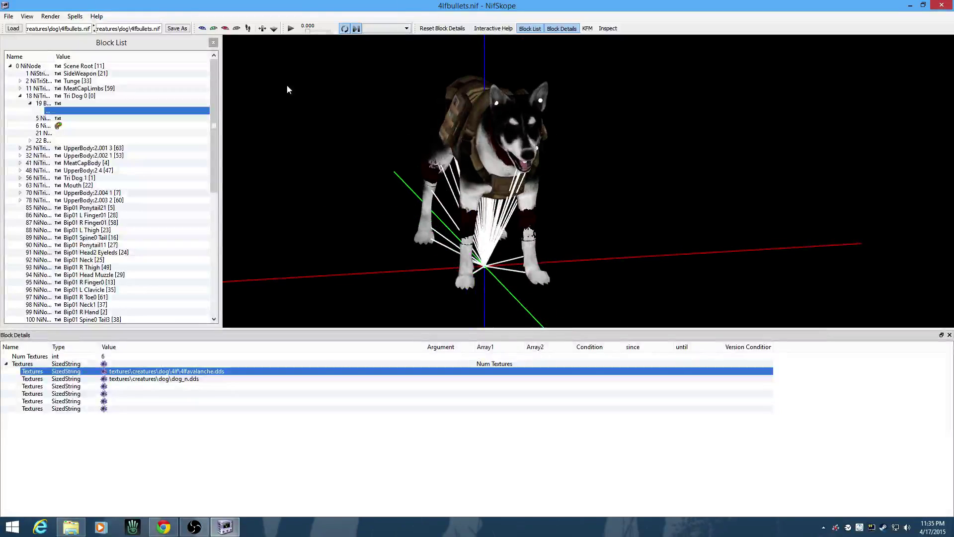
left_click_drag(633, 175, 588, 179)
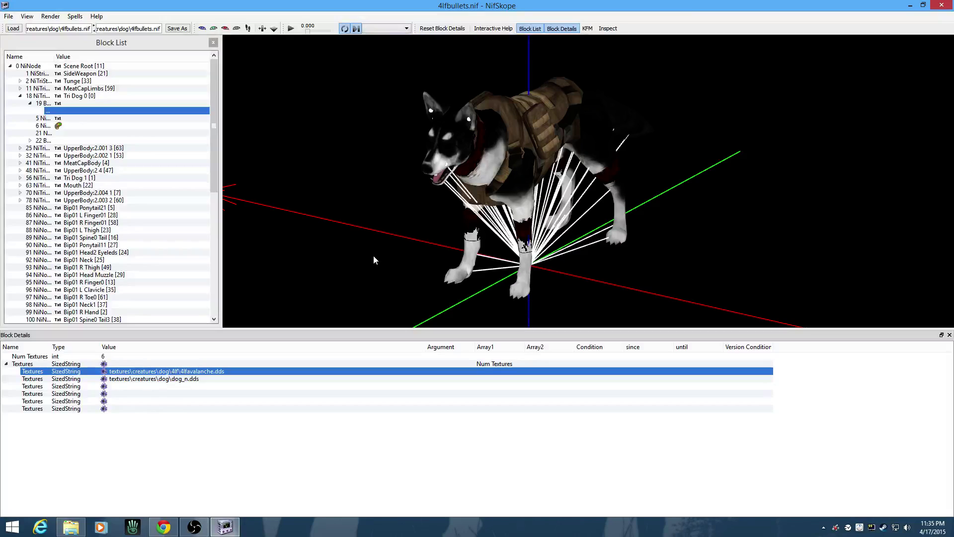
Try dog_alsatian.dds and then dogvicious.dds as the body's diffuse texture.
left_click(106, 374)
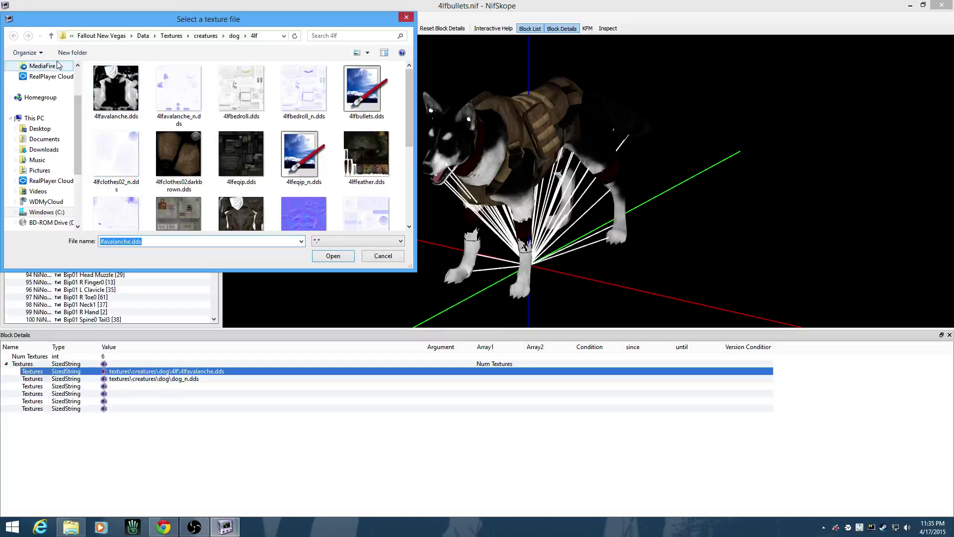
left_click(50, 37)
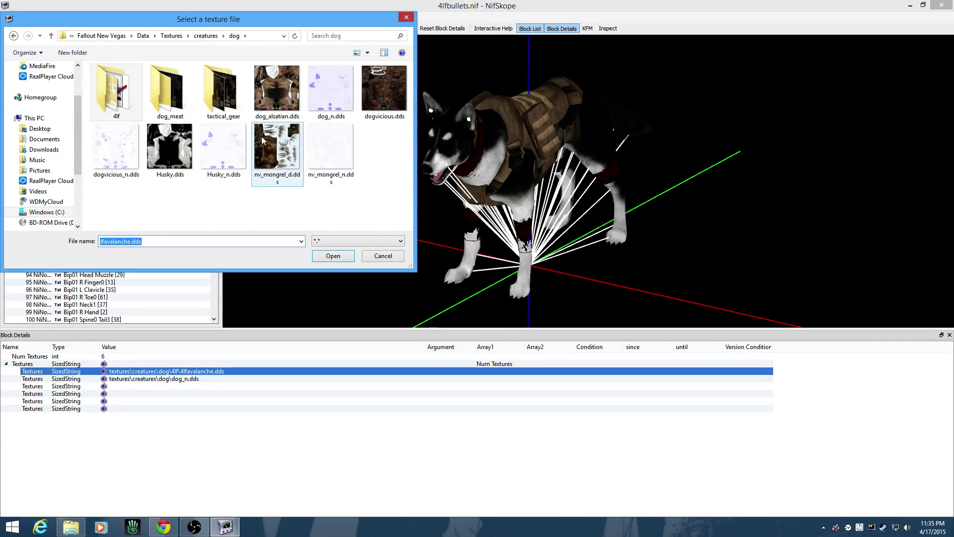
double_click(277, 88)
left_click_drag(768, 200, 475, 253)
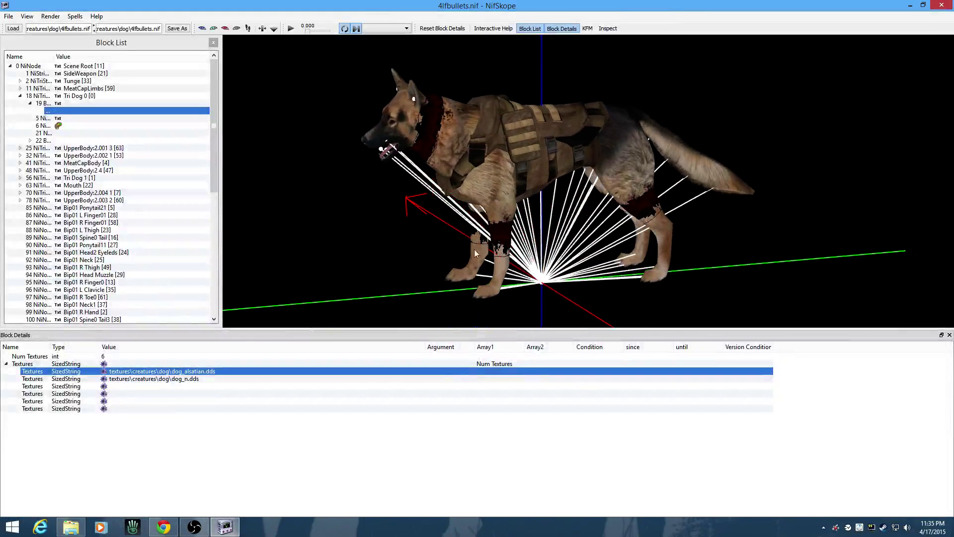
left_click(104, 373)
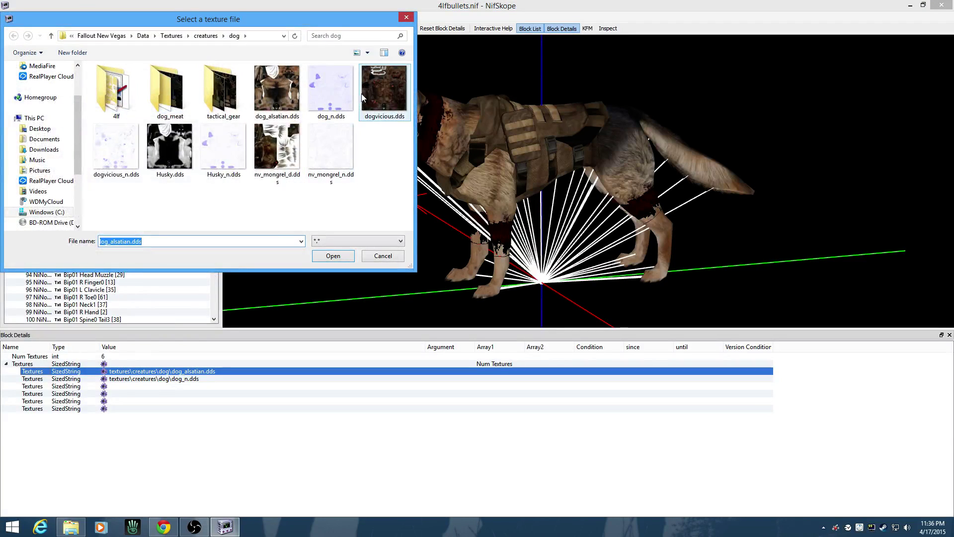
double_click(384, 92)
left_click_drag(391, 195, 461, 192)
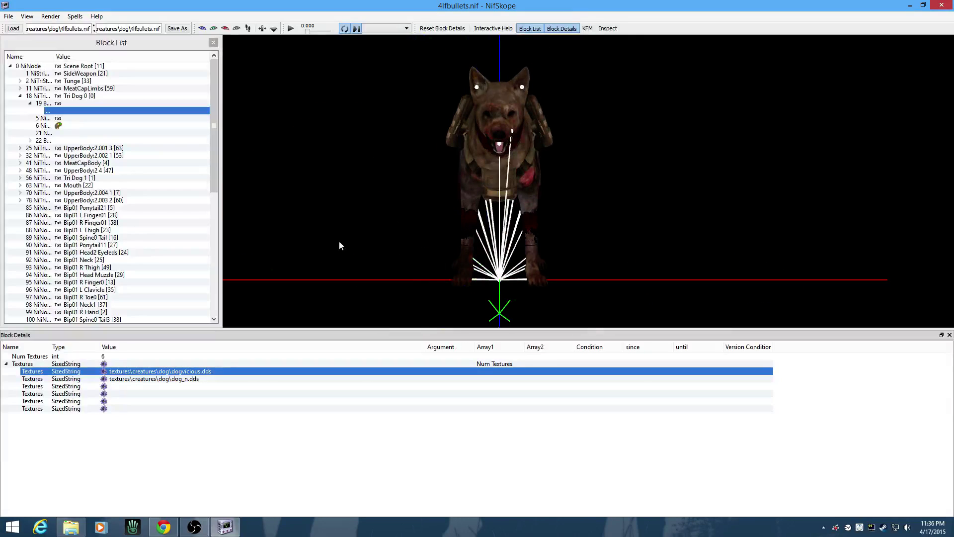
Try nv_mongrel_d.dds, then settle on Husky.dds for a black-and-white husky coat.
left_click(105, 371)
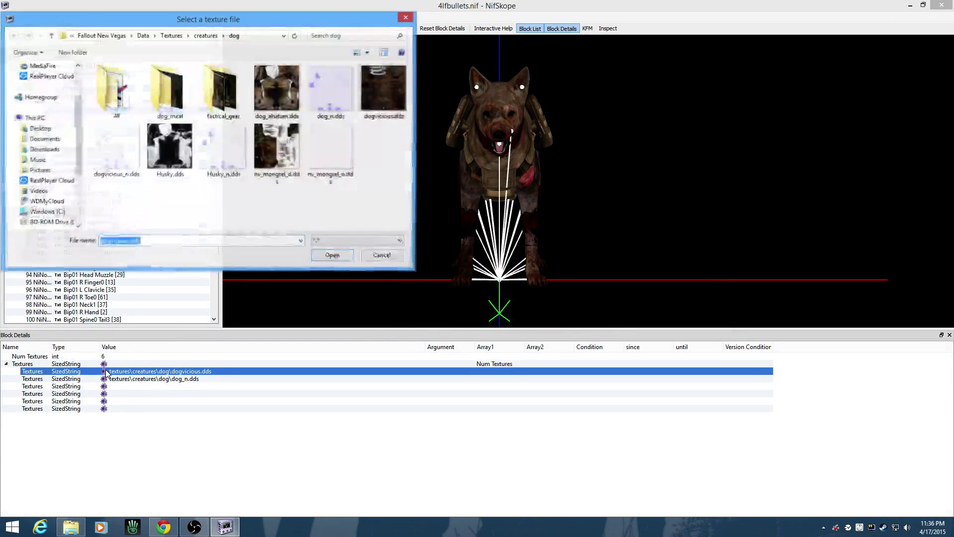
left_click(277, 147)
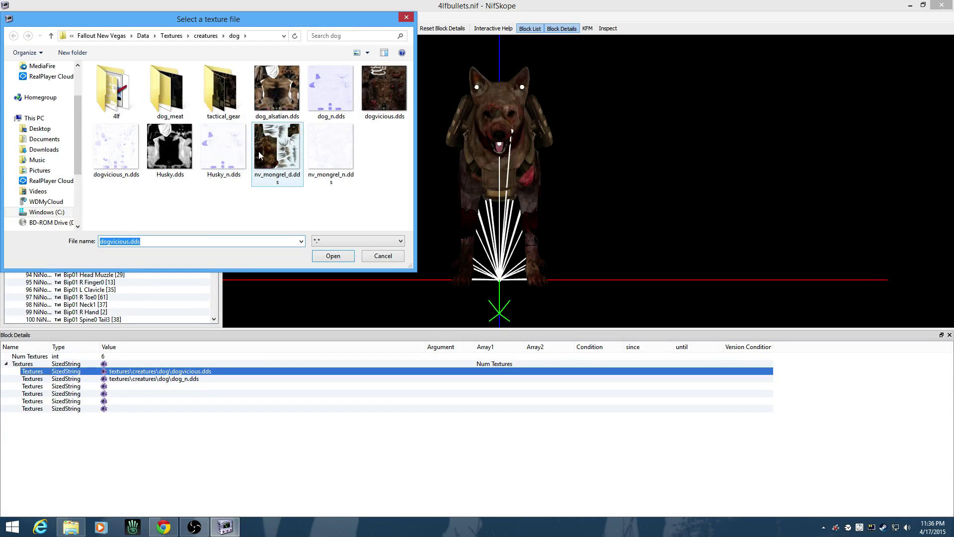
double_click(277, 147)
left_click_drag(341, 159, 584, 195)
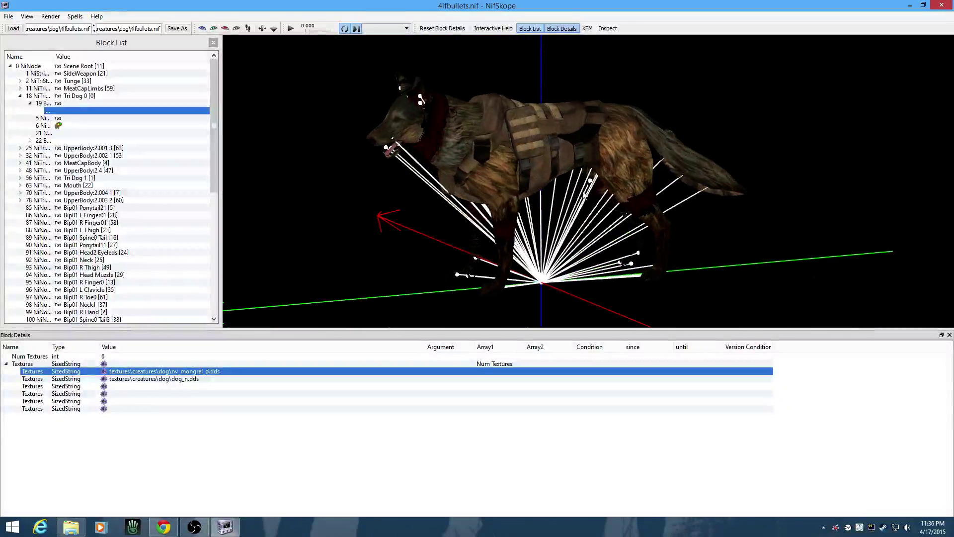
left_click(105, 372)
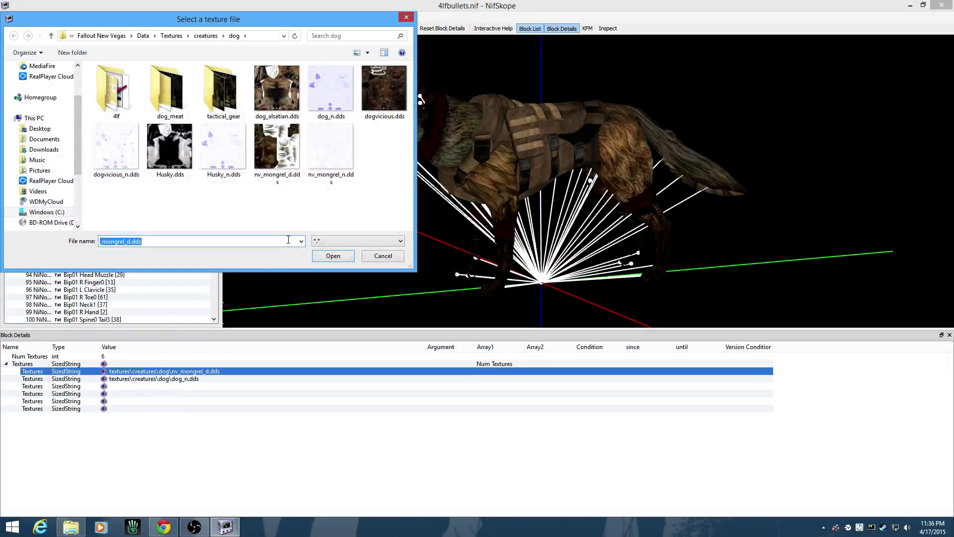
double_click(169, 154)
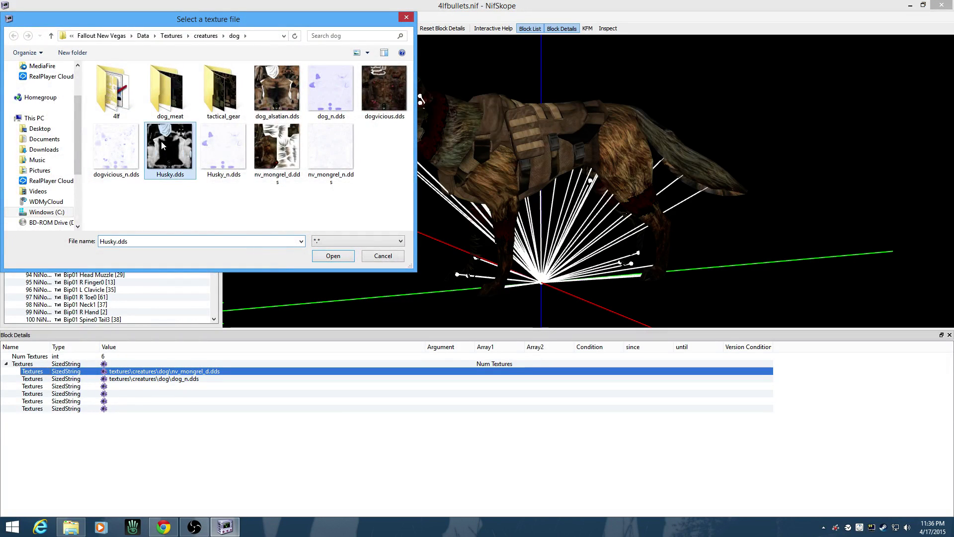
left_click_drag(681, 180, 705, 196)
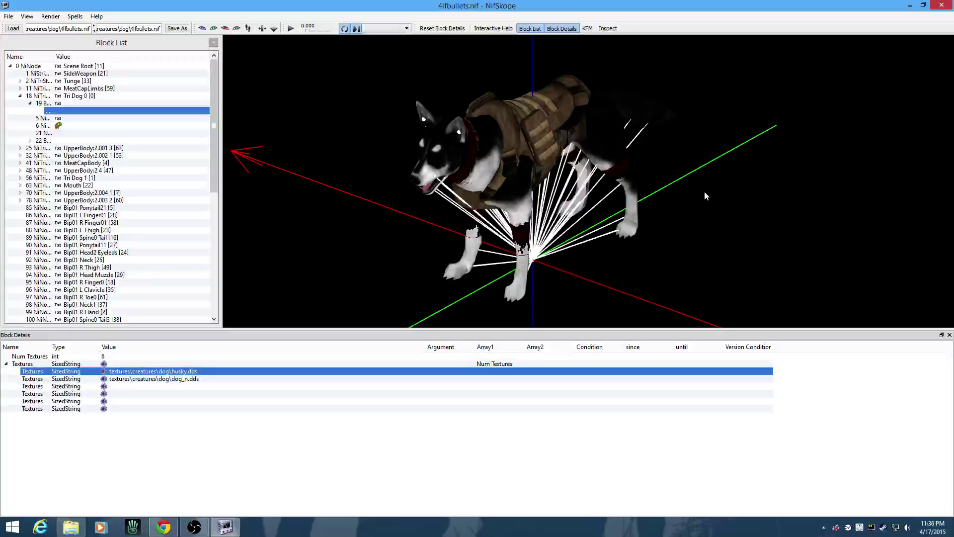
Apply 4lfmezcal.dds from the dog\4lf texture folder for a brownish-grey coat.
left_click(103, 372)
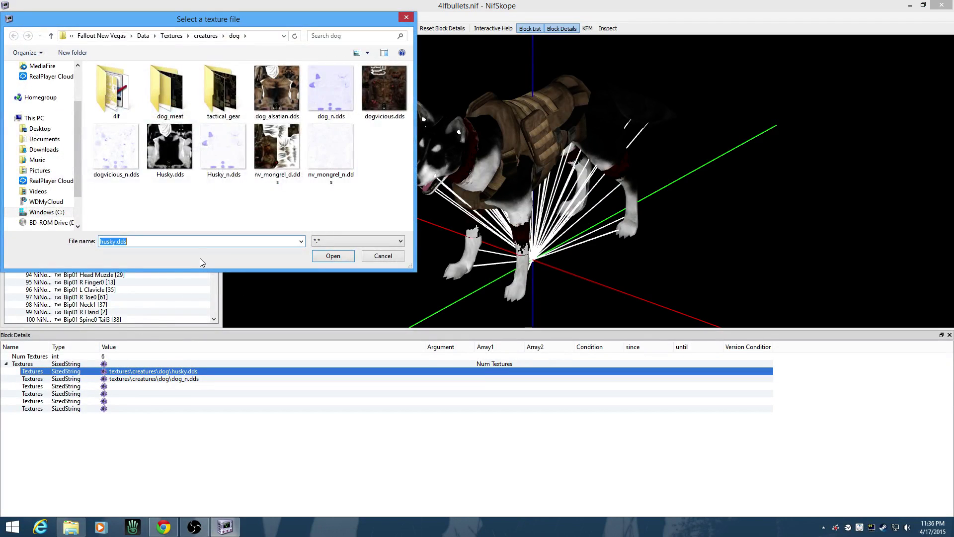
double_click(175, 93)
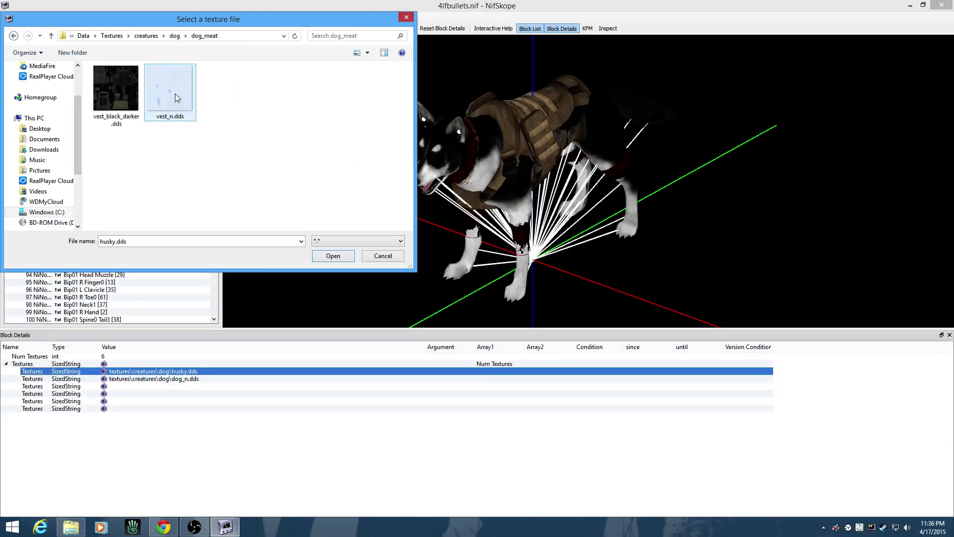
left_click(52, 37)
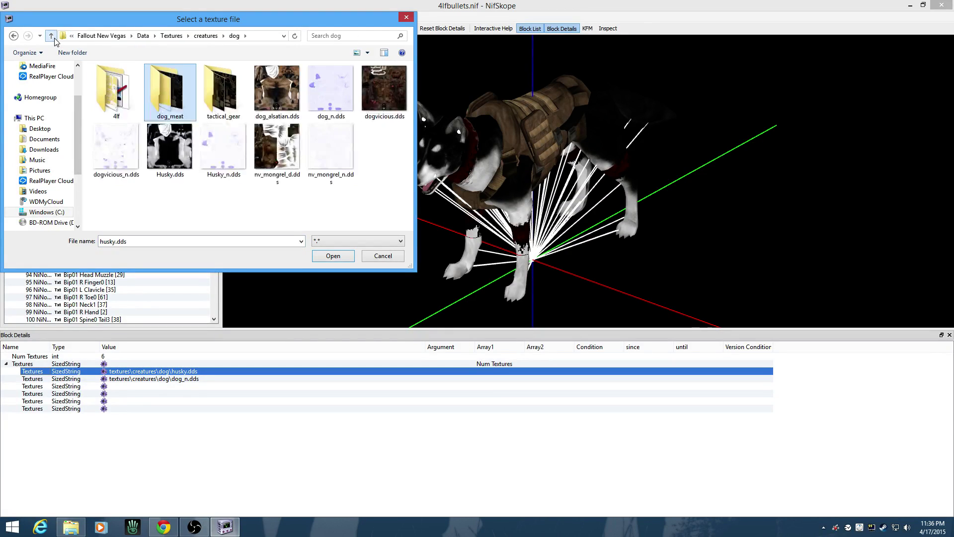
double_click(109, 90)
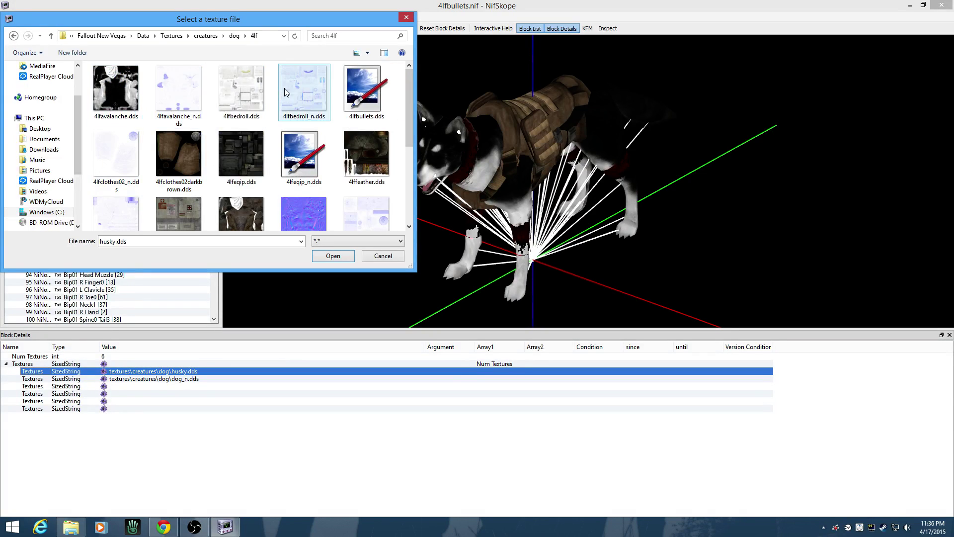
scroll(285, 92, "down", 3)
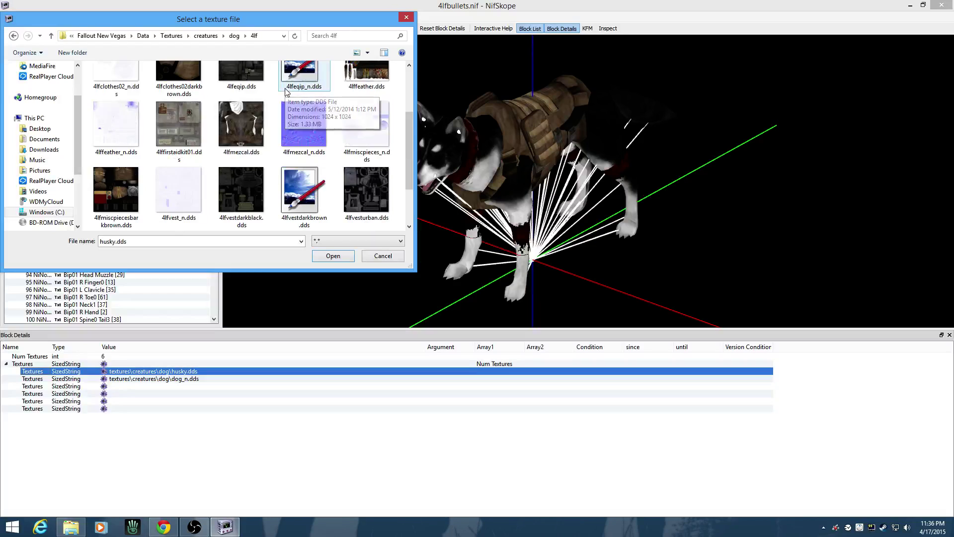
double_click(242, 123)
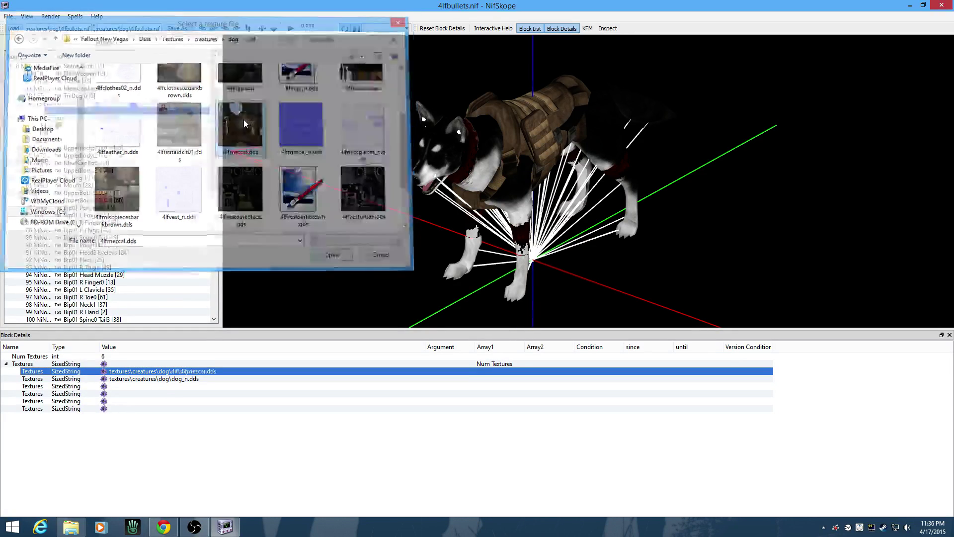
left_click_drag(452, 140, 744, 166)
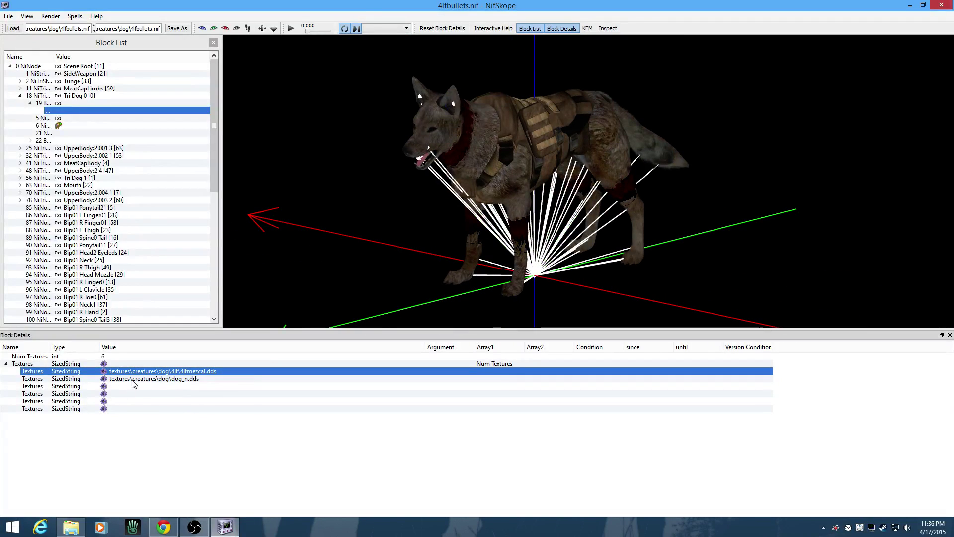
Select the UpperBody2.004 vest mesh, copy its branch, and delete it from the model.
left_click_drag(329, 305, 560, 152)
scroll(716, 221, "up", 3)
left_click(559, 152)
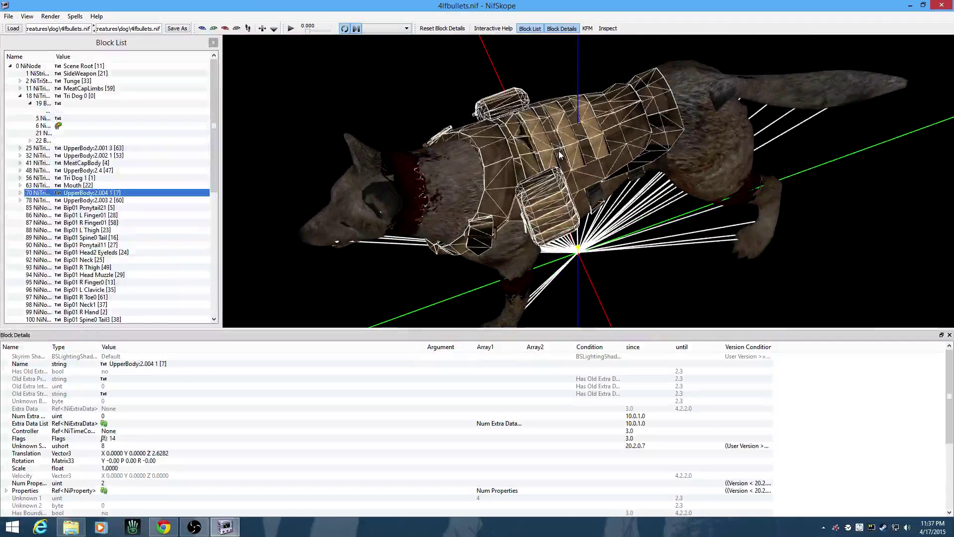
right_click(559, 152)
mouse_move(584, 234)
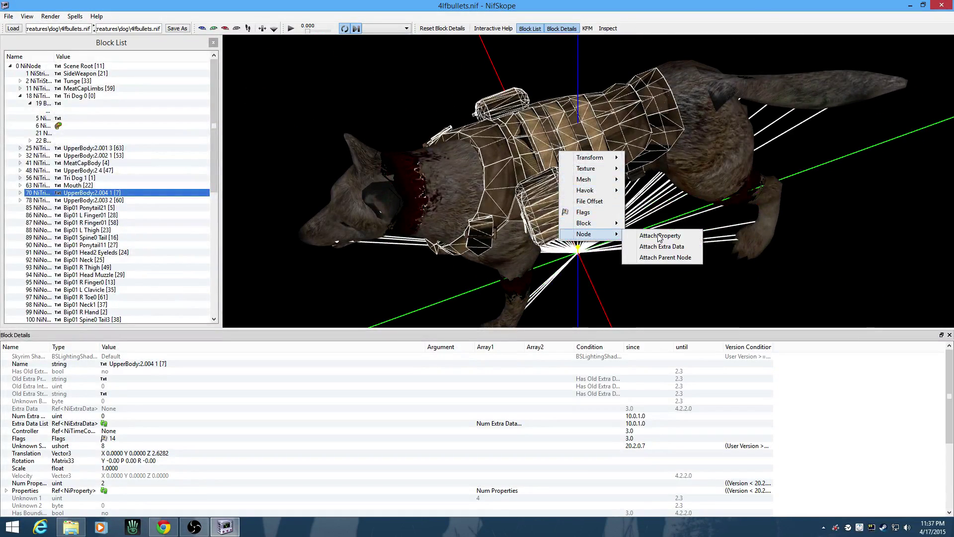
left_click(655, 233)
right_click(544, 198)
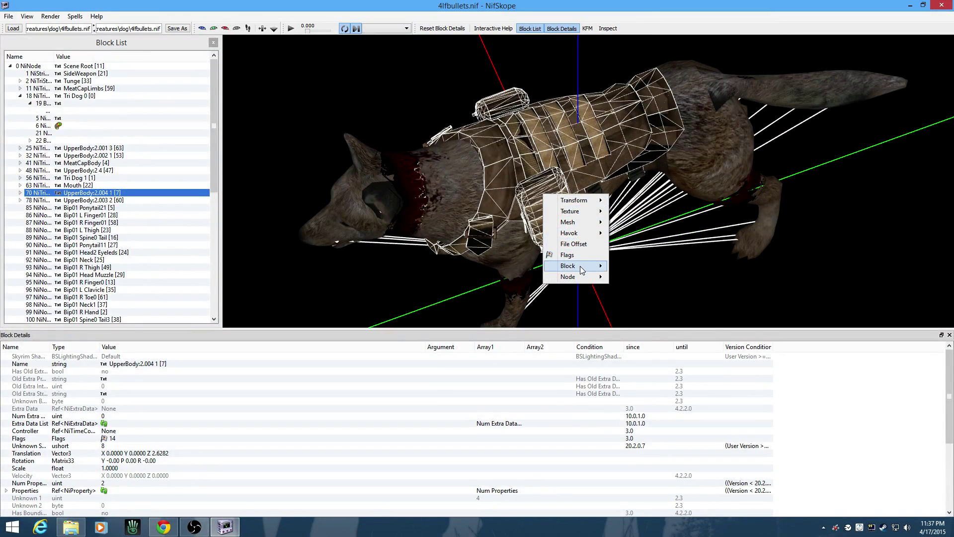
mouse_move(582, 267)
left_click(635, 300)
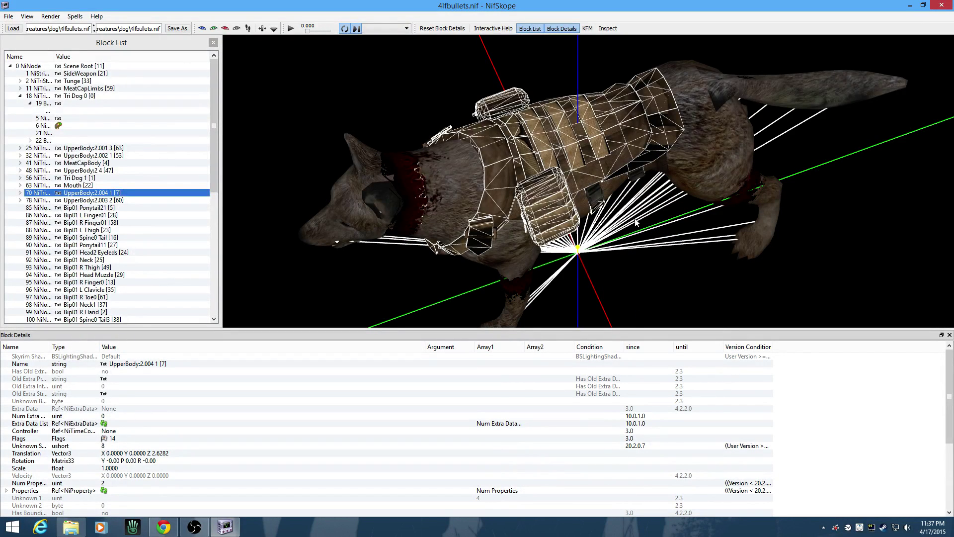
key("ctrl+Delete")
left_click_drag(637, 217, 680, 159)
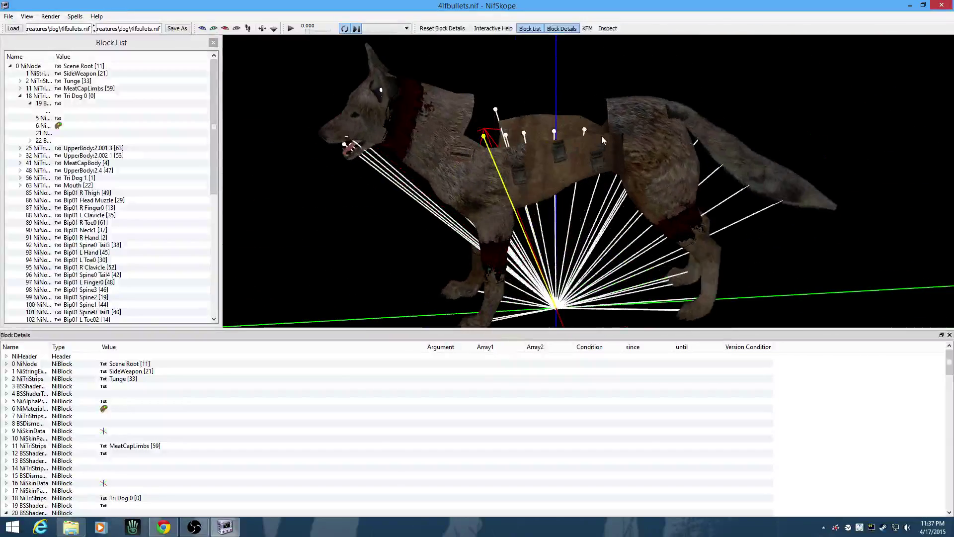
mouse_move(601, 135)
left_mouse_down()
mouse_move(553, 127)
mouse_move(560, 157)
mouse_move(630, 125)
mouse_move(628, 144)
mouse_move(598, 149)
left_mouse_up()
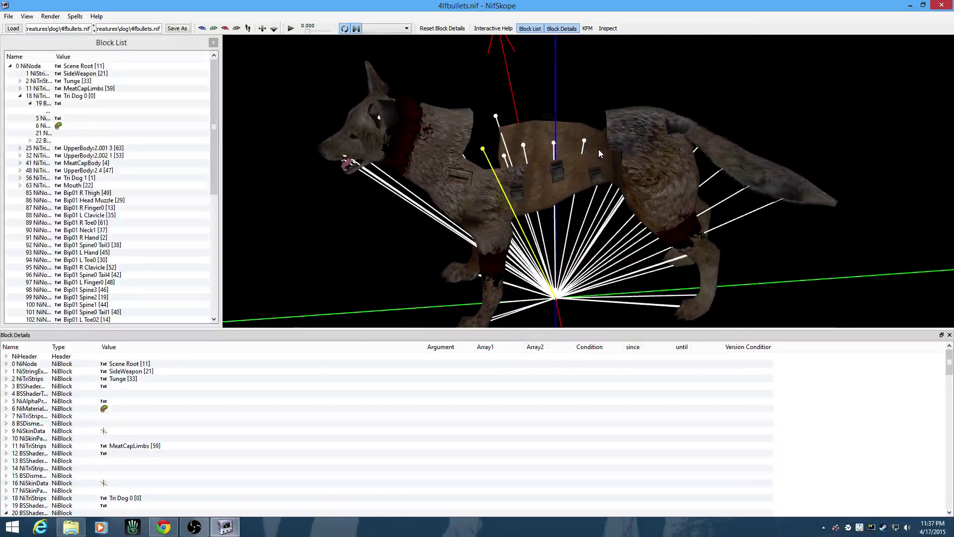
left_click_drag(672, 102, 578, 115)
left_click_drag(687, 103, 675, 112)
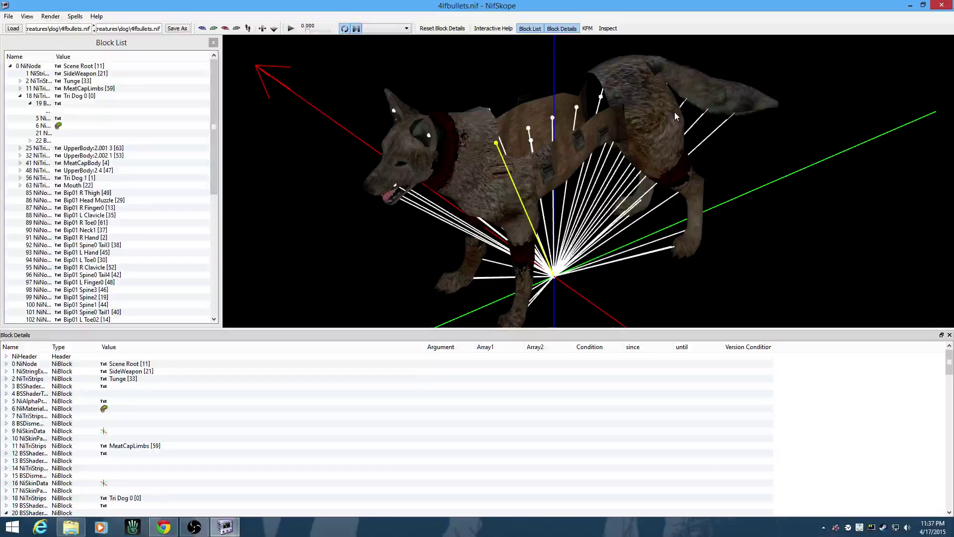